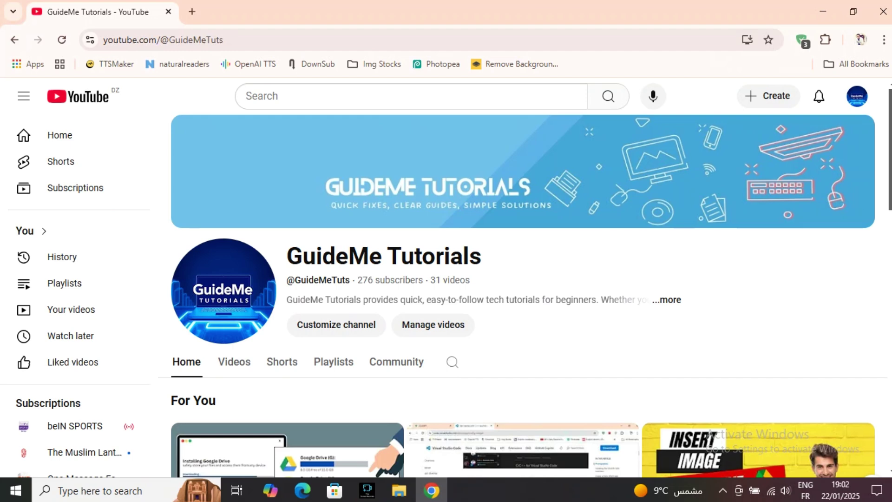
{"action": "scroll", "coordinate": [674, 300], "scroll_direction": "down", "scroll_amount": 9}
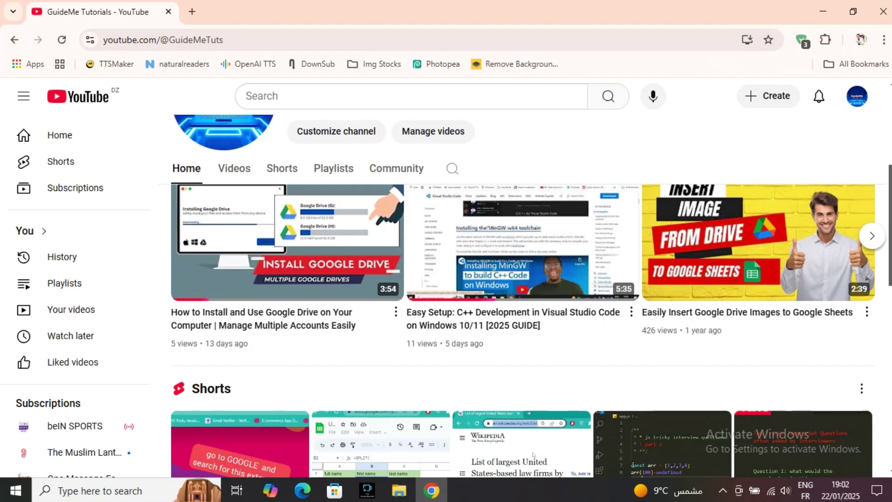
{"action": "scroll", "coordinate": [530, 307], "scroll_direction": "down", "scroll_amount": 4}
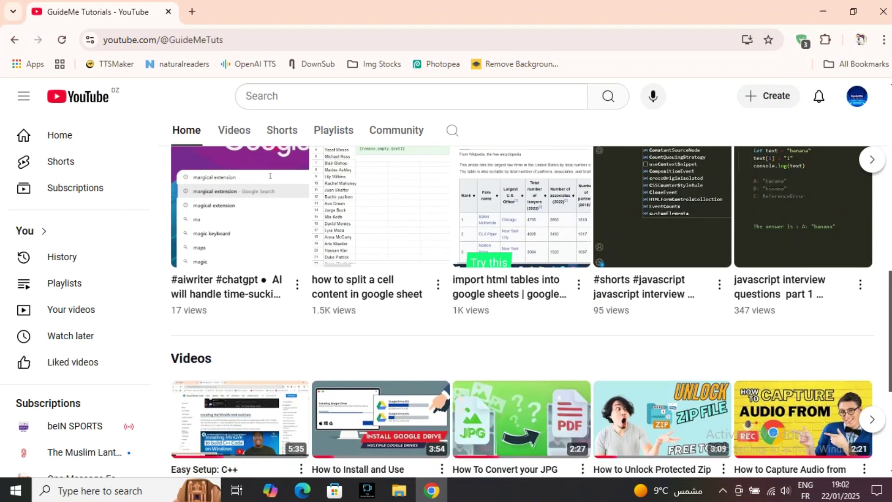
{"action": "scroll", "coordinate": [530, 307], "scroll_direction": "down", "scroll_amount": 4}
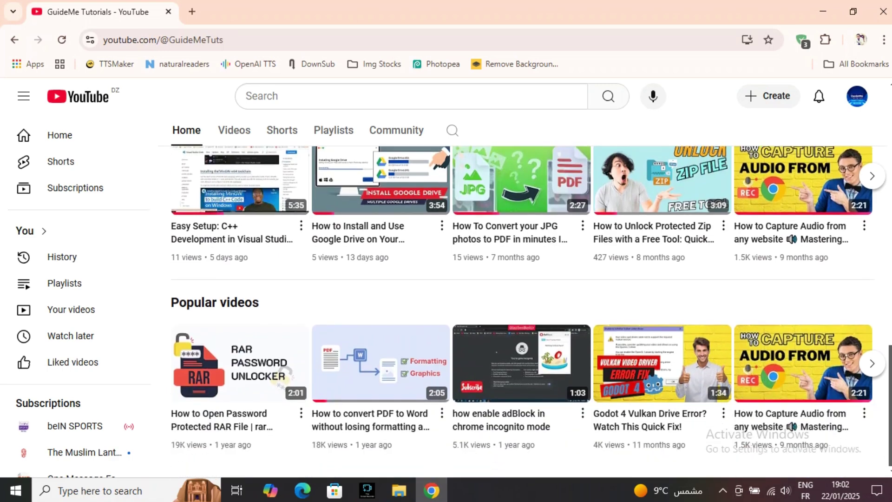
{"action": "scroll", "coordinate": [530, 307], "scroll_direction": "up", "scroll_amount": 15}
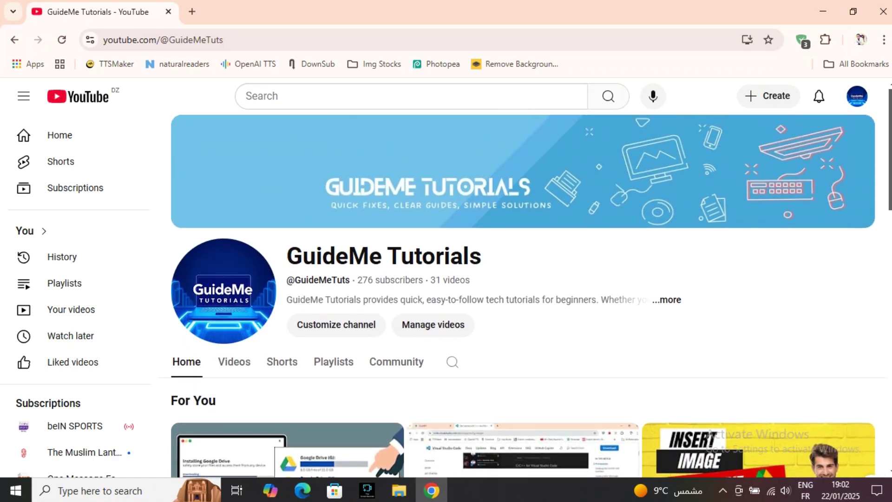
Open the developer tools on the channel page, find the "screenshot" commands and run Capture full size screenshot
{"action": "key", "text": "ctrl+shift+i"}
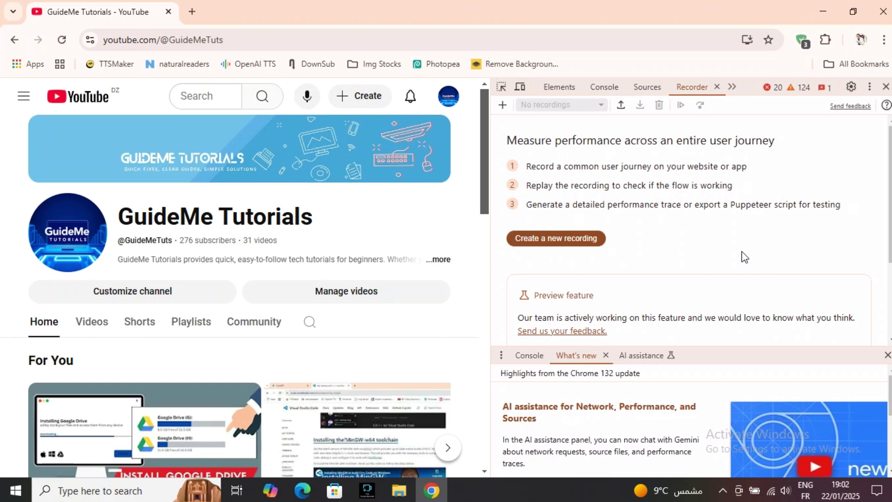
{"action": "key", "text": "ctrl+shift+p"}
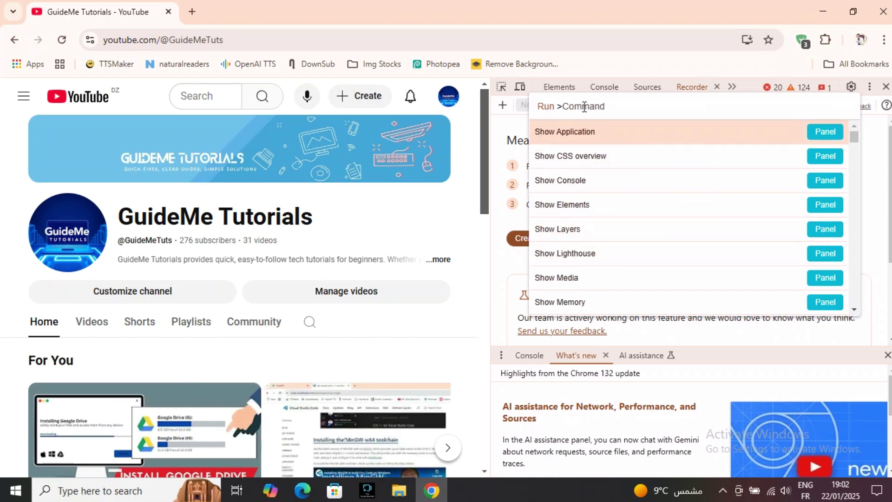
{"action": "type", "text": "s"}
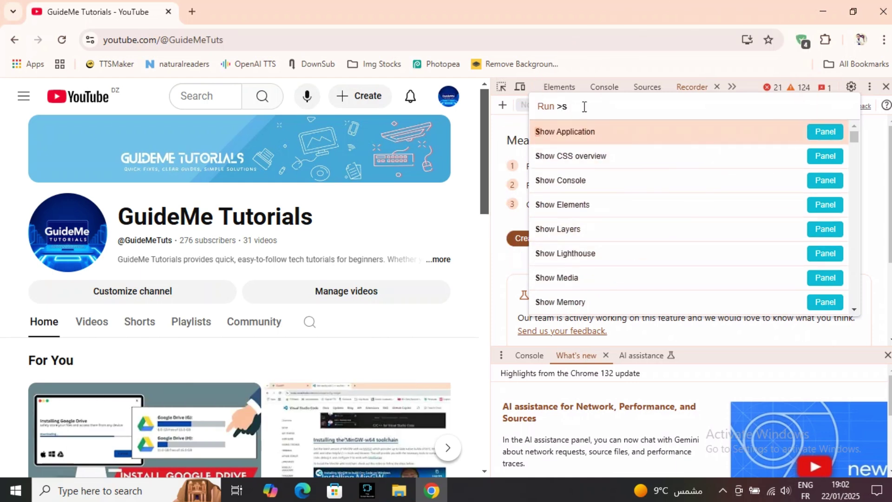
{"action": "type", "text": "cre"}
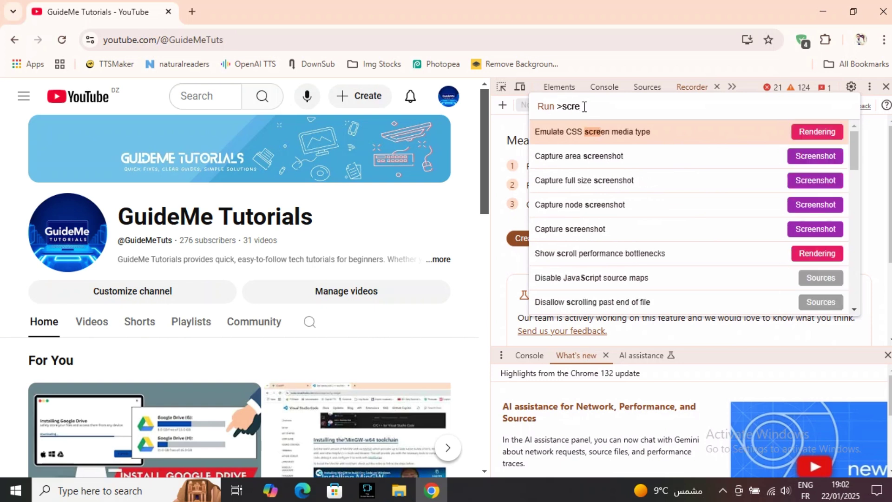
{"action": "type", "text": "ensh"}
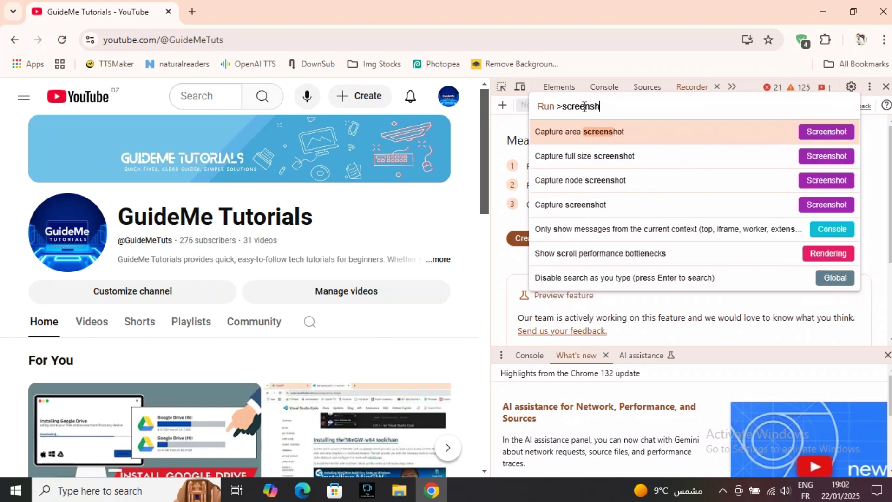
{"action": "type", "text": "ot"}
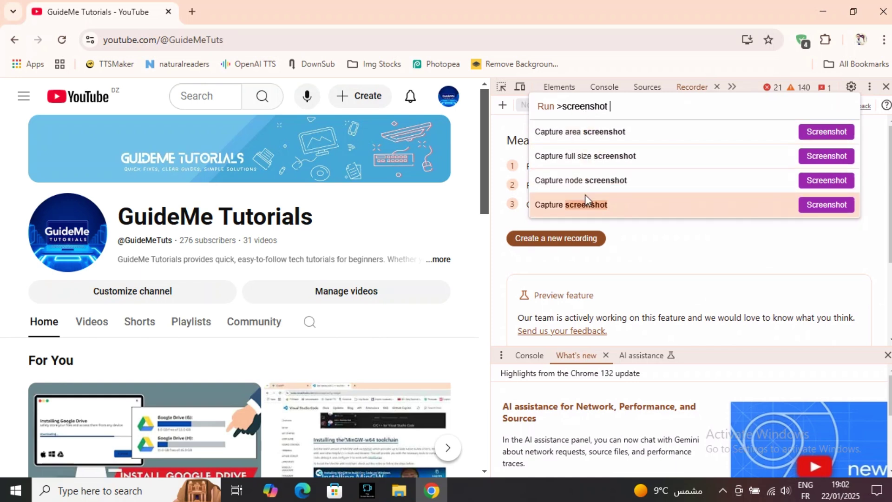
{"action": "left_click", "coordinate": [582, 160]}
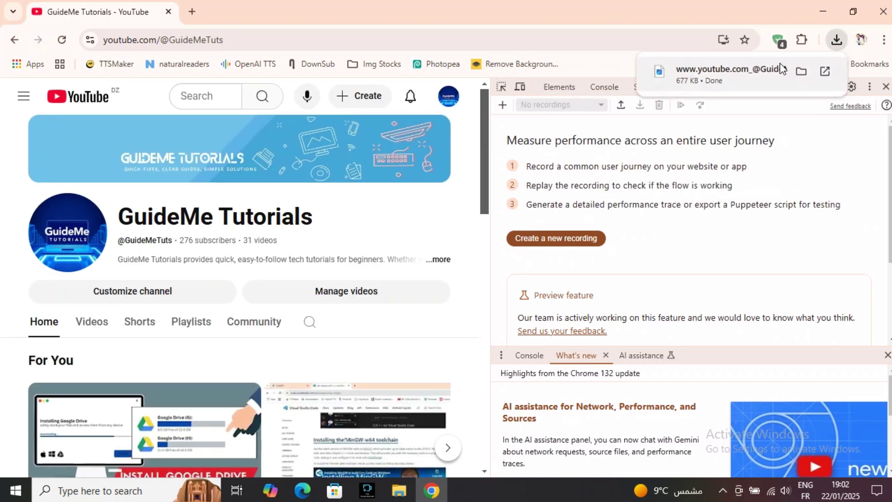
{"action": "left_click", "coordinate": [802, 73]}
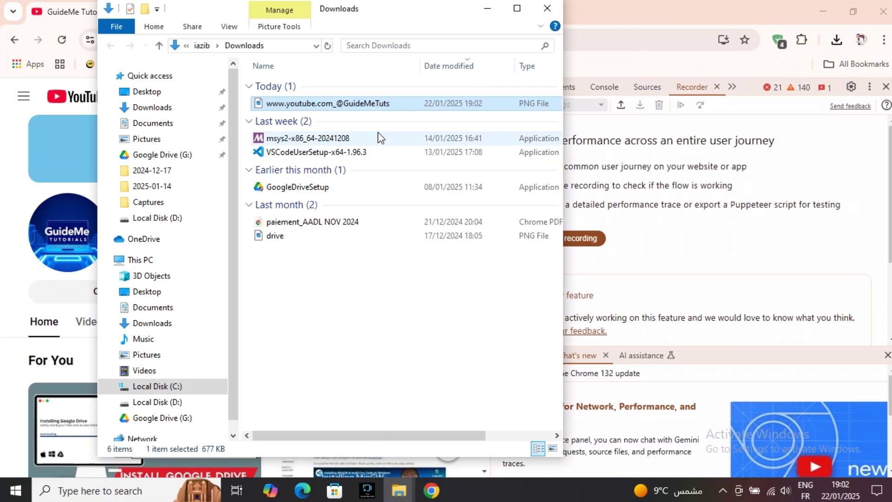
{"action": "left_click", "coordinate": [516, 8]}
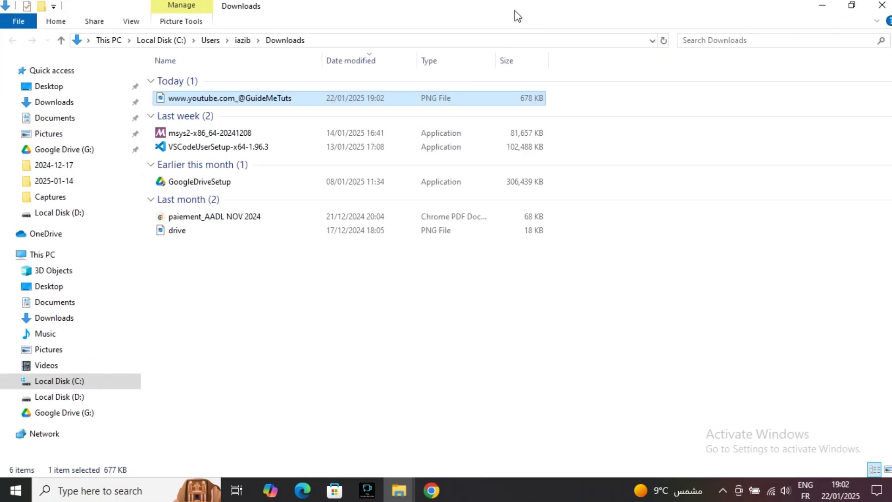
{"action": "double_click", "coordinate": [291, 99]}
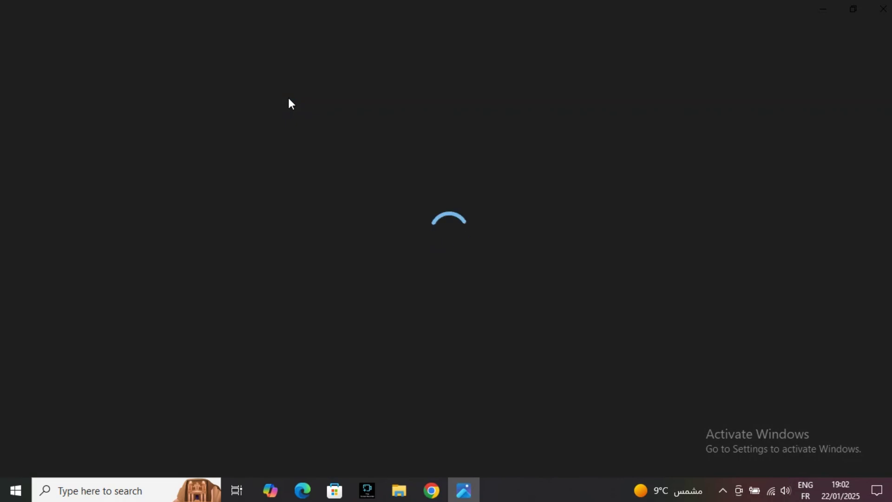
{"action": "scroll", "coordinate": [290, 105], "scroll_direction": "up", "scroll_amount": 5}
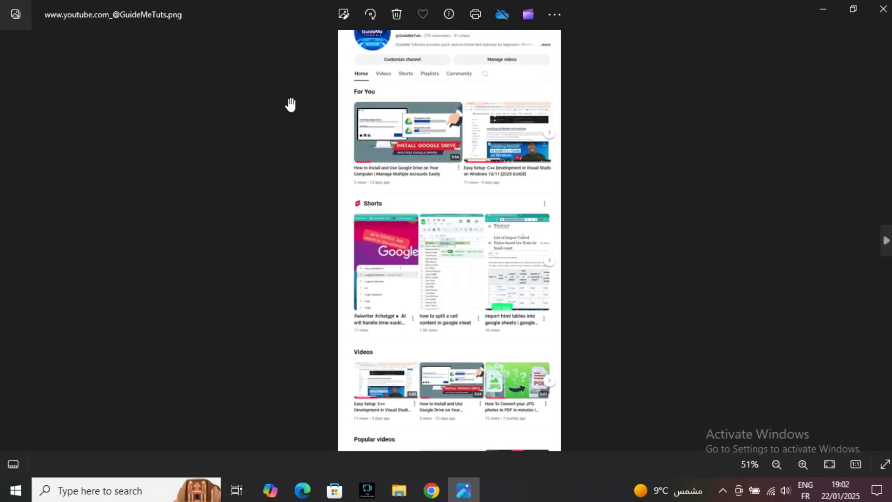
{"action": "scroll", "coordinate": [291, 104], "scroll_direction": "up", "scroll_amount": 2}
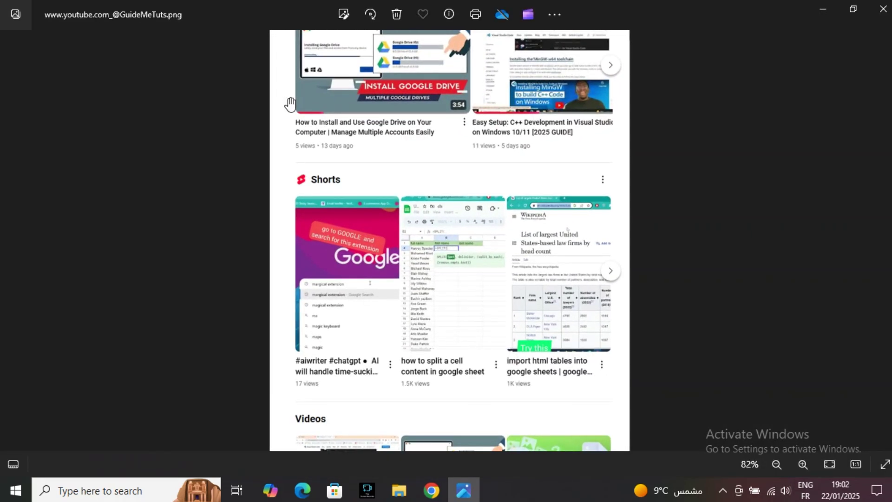
{"action": "left_click_drag", "start_coordinate": [404, 168], "coordinate": [406, 224]}
{"action": "left_click_drag", "start_coordinate": [423, 371], "coordinate": [410, 207]}
{"action": "left_click_drag", "start_coordinate": [433, 340], "coordinate": [422, 205]}
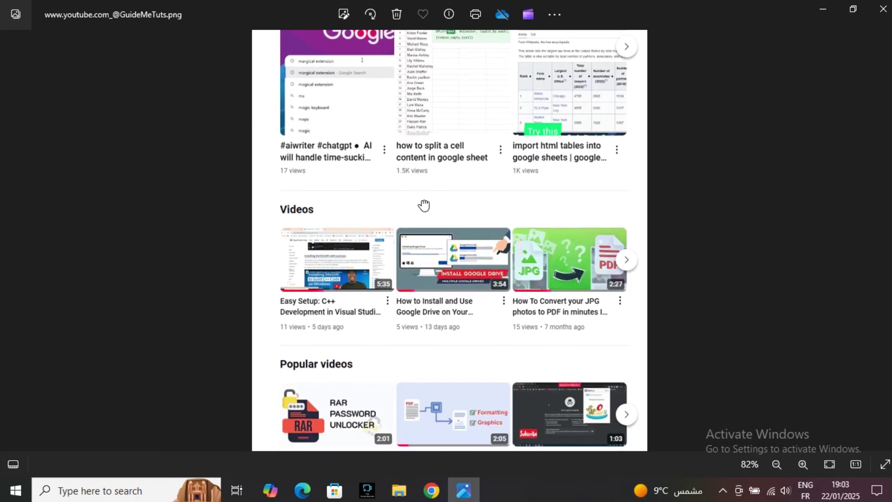
{"action": "left_click_drag", "start_coordinate": [430, 298], "coordinate": [424, 242]}
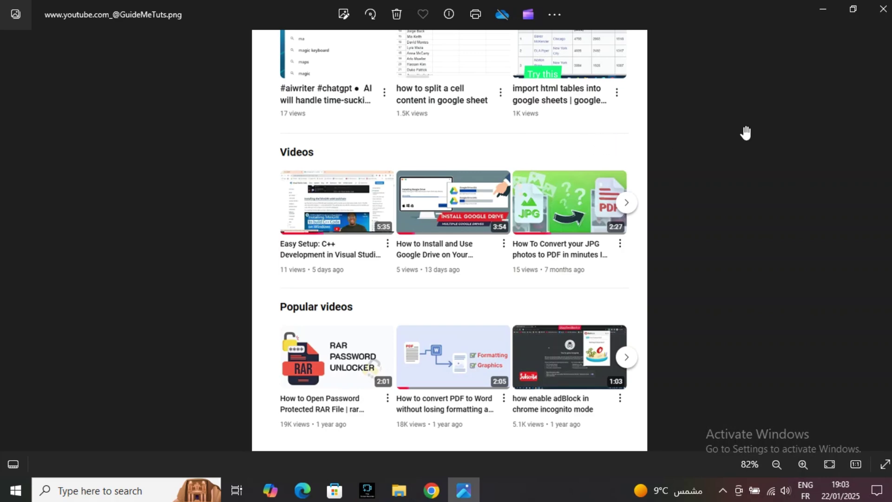
{"action": "left_click", "coordinate": [883, 10]}
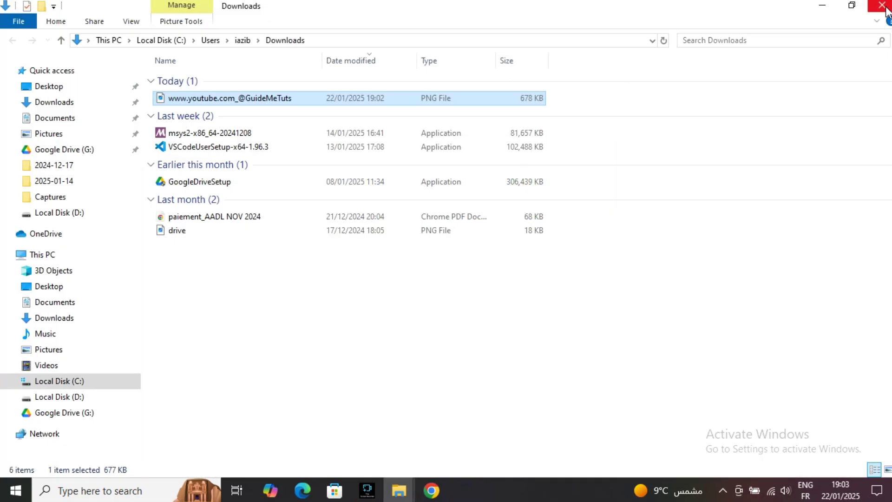
Switch back to Chrome, close the developer tools, and open the Chrome Web Store in a new tab through a Google search
{"action": "left_click", "coordinate": [432, 490]}
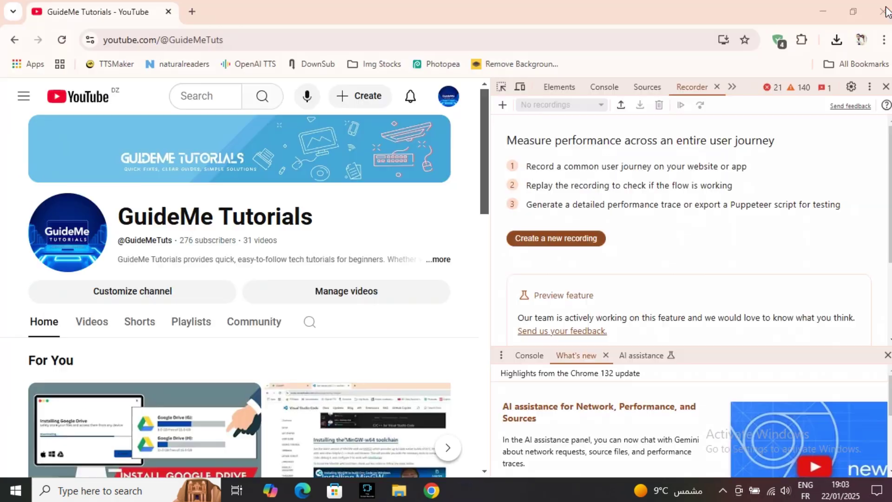
{"action": "left_click", "coordinate": [886, 87]}
{"action": "left_click", "coordinate": [192, 16]}
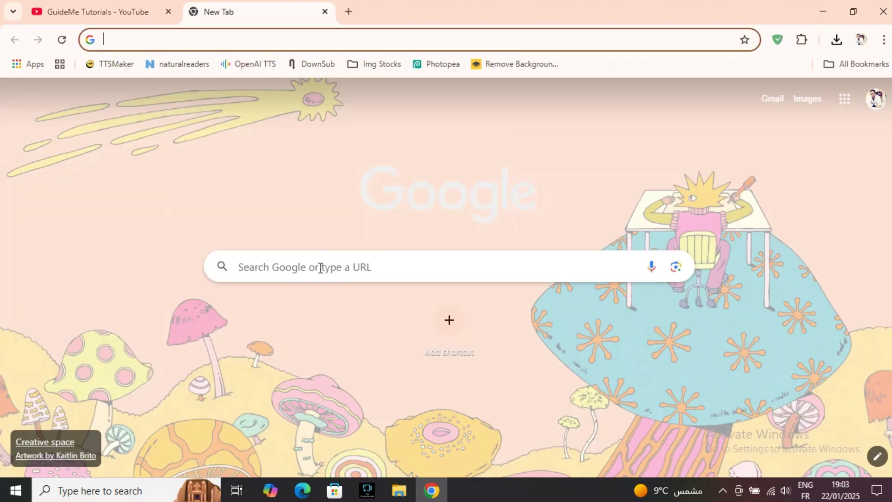
{"action": "left_click", "coordinate": [321, 268]}
{"action": "type", "text": "chro"}
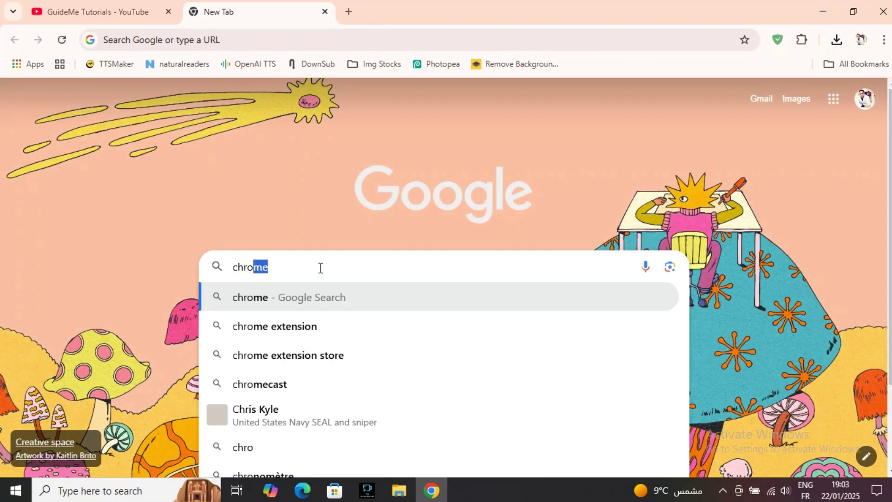
{"action": "type", "text": "me webs"}
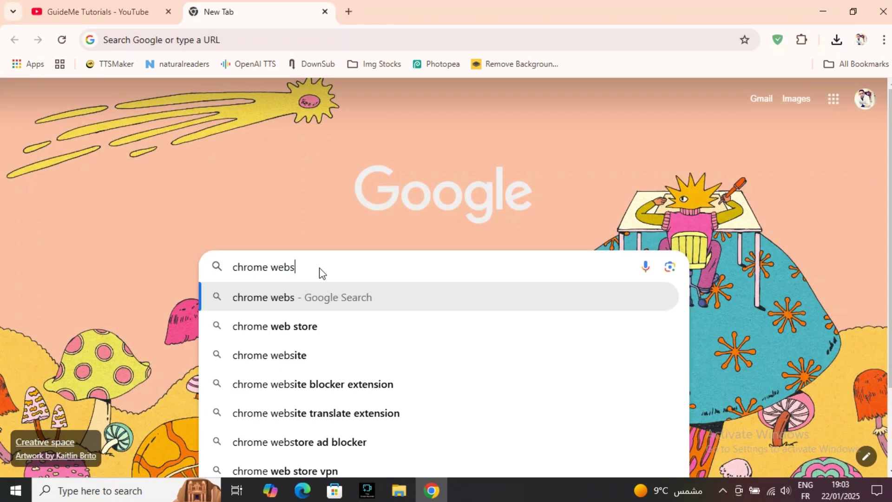
{"action": "key", "text": "Down"}
{"action": "key", "text": "Return"}
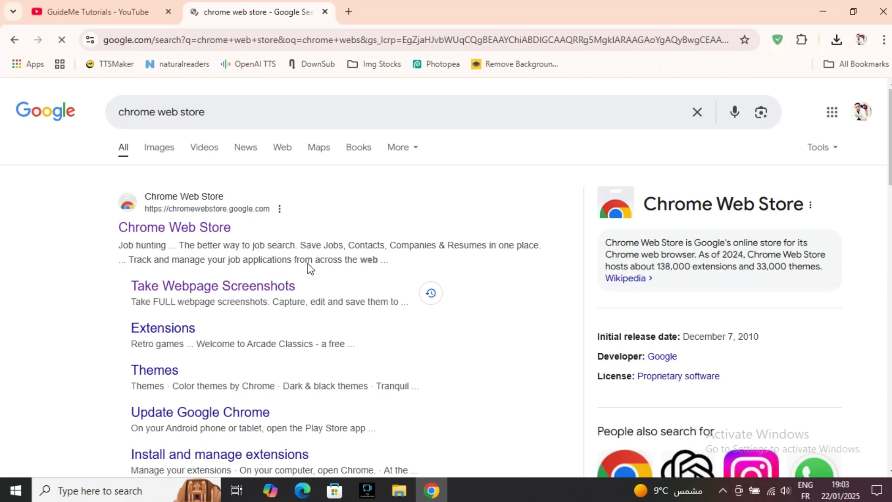
{"action": "left_click", "coordinate": [201, 231]}
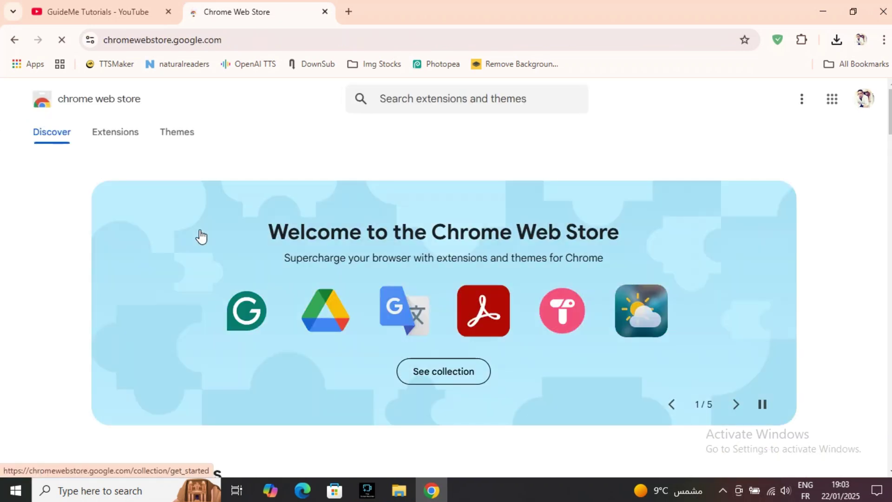
Search the store for "fire shot" and open the "Take Webpage Screenshots Entirely - FireShot" listing to review its user count and rating
{"action": "left_click", "coordinate": [405, 105]}
{"action": "type", "text": "f"}
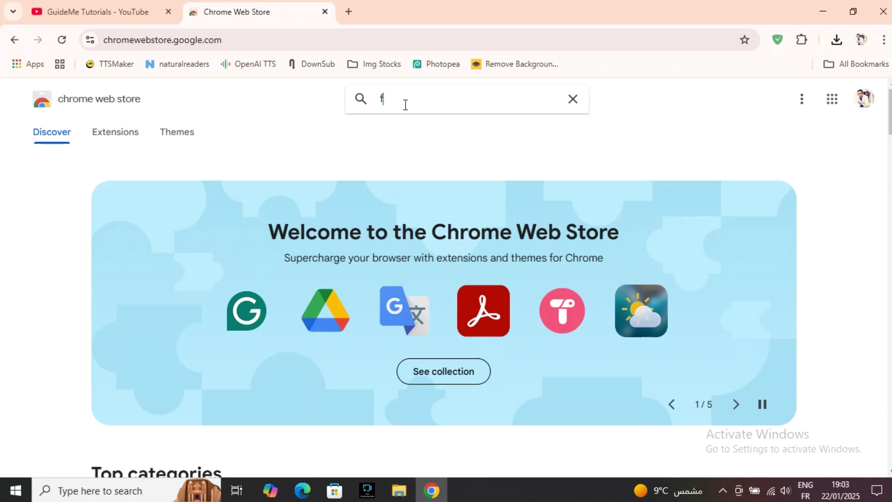
{"action": "type", "text": "ire shot"}
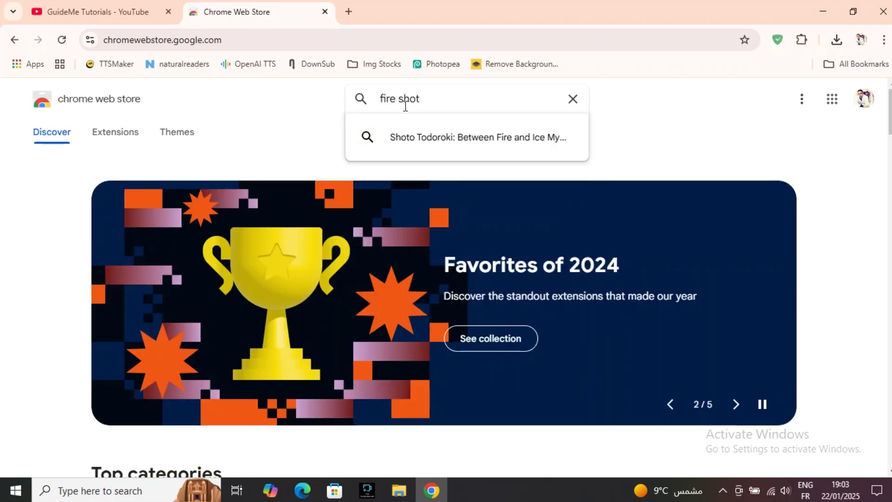
{"action": "key", "text": "Return"}
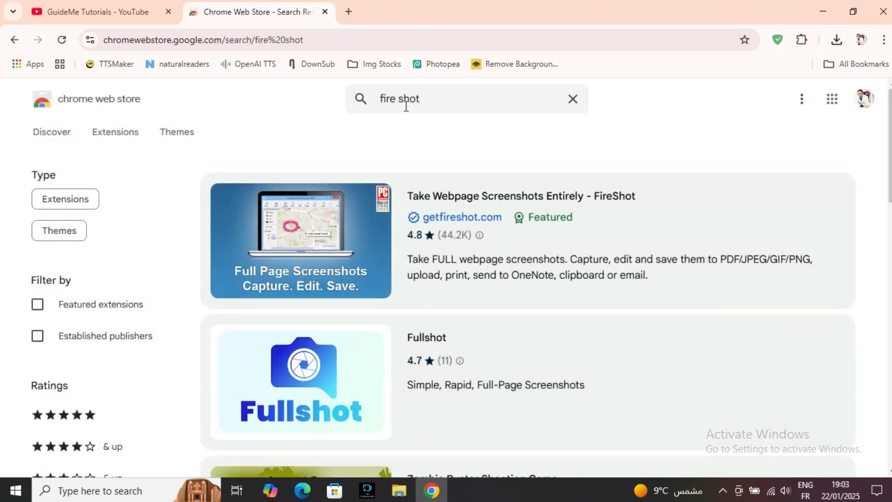
{"action": "left_click", "coordinate": [446, 208]}
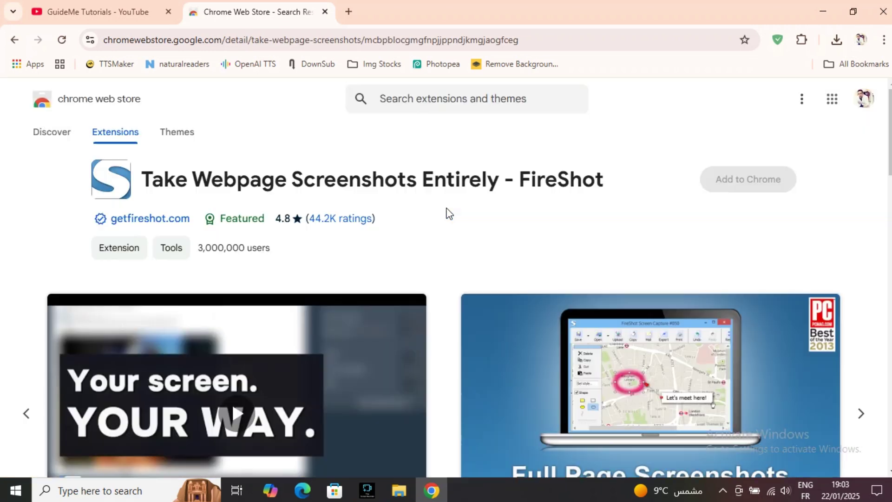
{"action": "left_click_drag", "start_coordinate": [277, 254], "coordinate": [199, 249]}
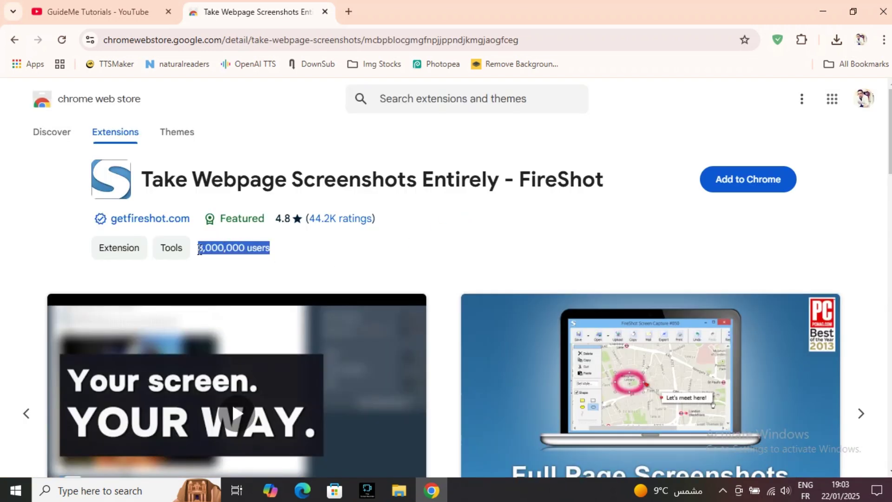
{"action": "double_click", "coordinate": [278, 220]}
{"action": "left_click", "coordinate": [295, 225]}
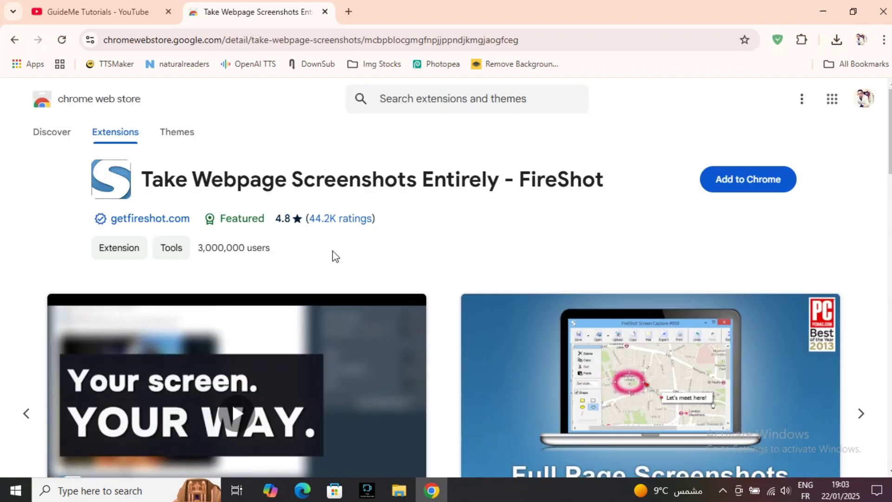
Add the FireShot extension to Chrome and pin it for quick access
{"action": "left_click", "coordinate": [740, 181]}
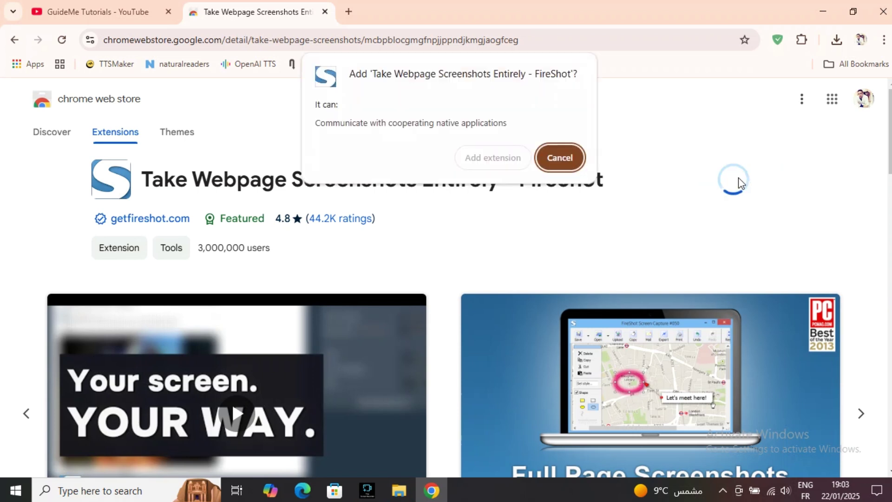
{"action": "left_click", "coordinate": [509, 160]}
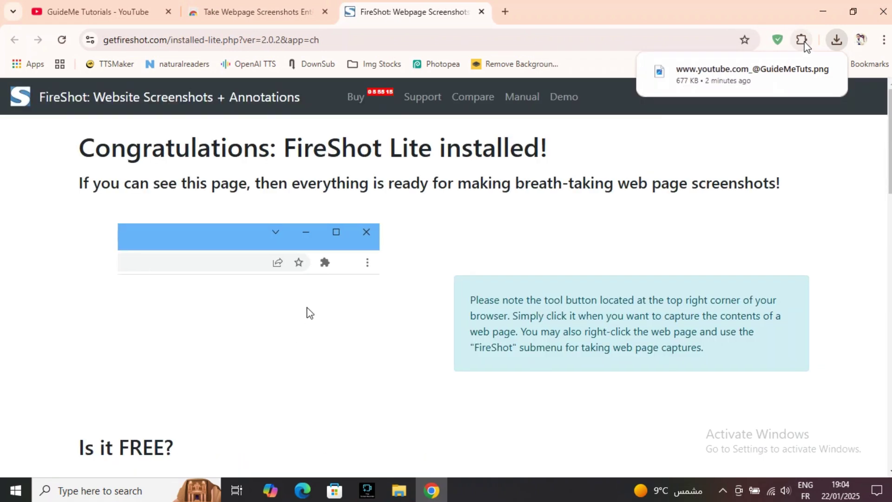
{"action": "left_click", "coordinate": [805, 44]}
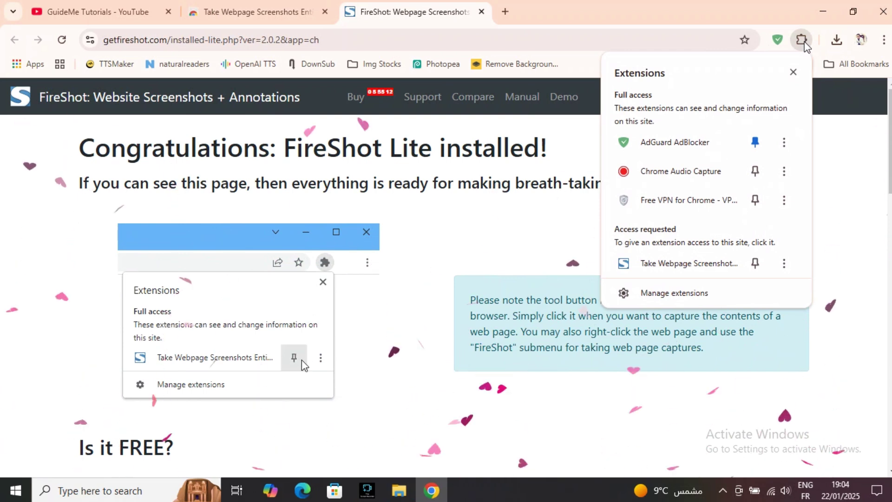
{"action": "left_click", "coordinate": [758, 267]}
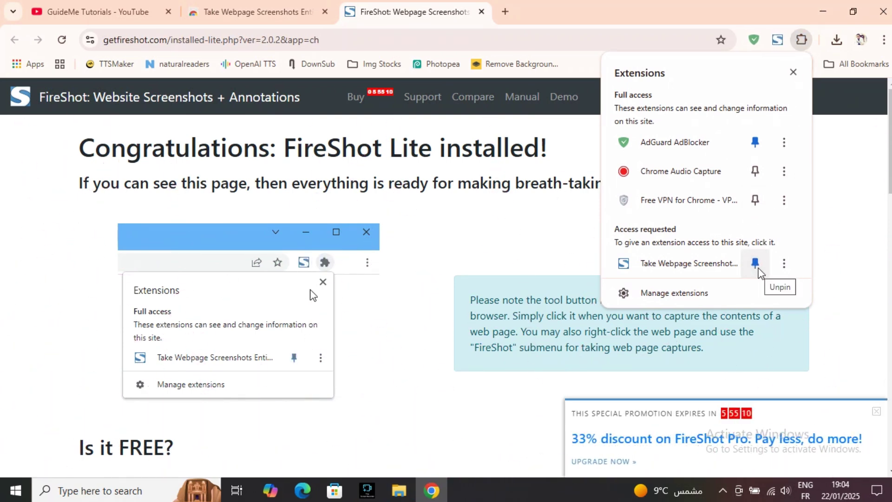
Close the extensions list, the FireShot installation page and the store listing to return to the GuideMe Tutorials YouTube channel
{"action": "left_click", "coordinate": [793, 72]}
{"action": "left_click", "coordinate": [482, 12]}
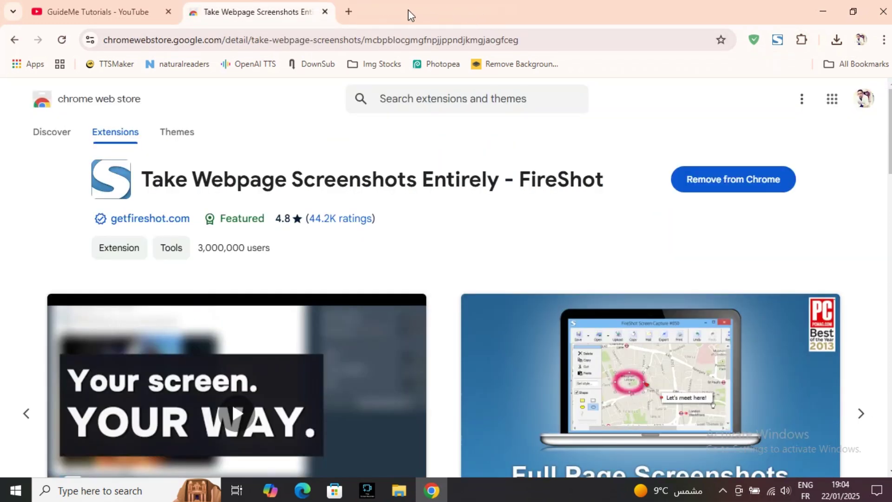
{"action": "left_click", "coordinate": [325, 12]}
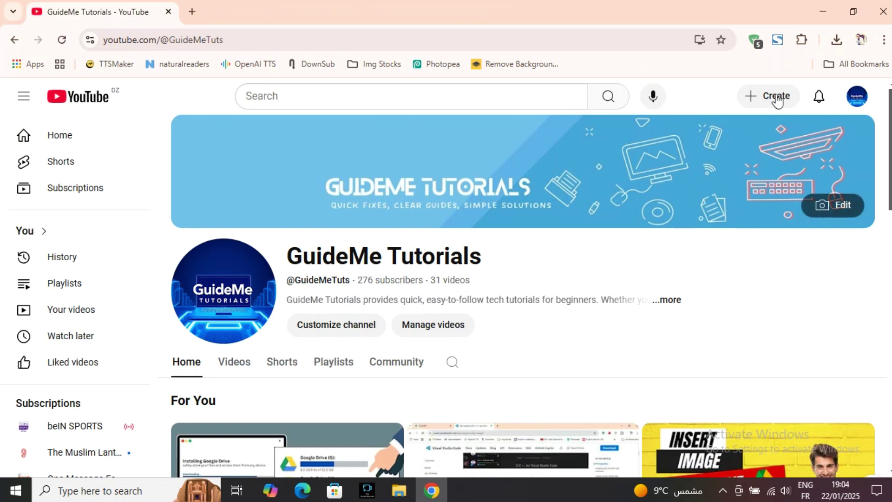
Capture the entire GuideMe Tutorials channel page with FireShot and look over the capture preview
{"action": "left_click", "coordinate": [778, 42]}
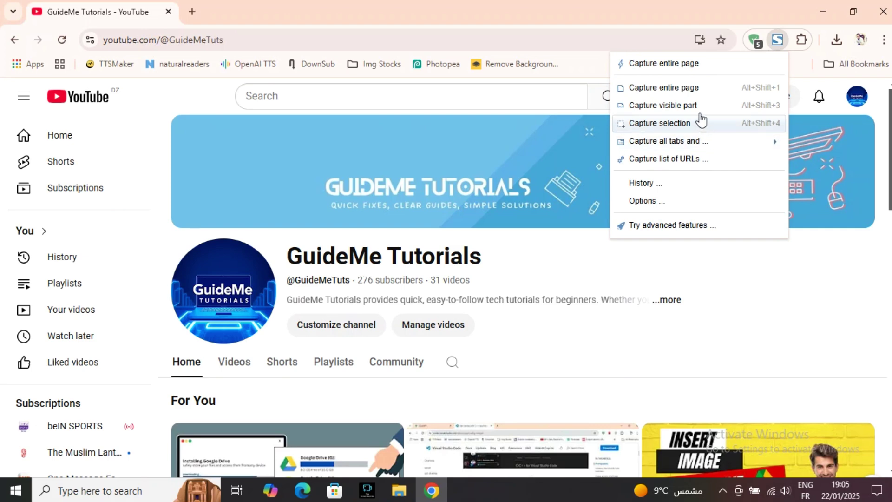
{"action": "left_click", "coordinate": [698, 88]}
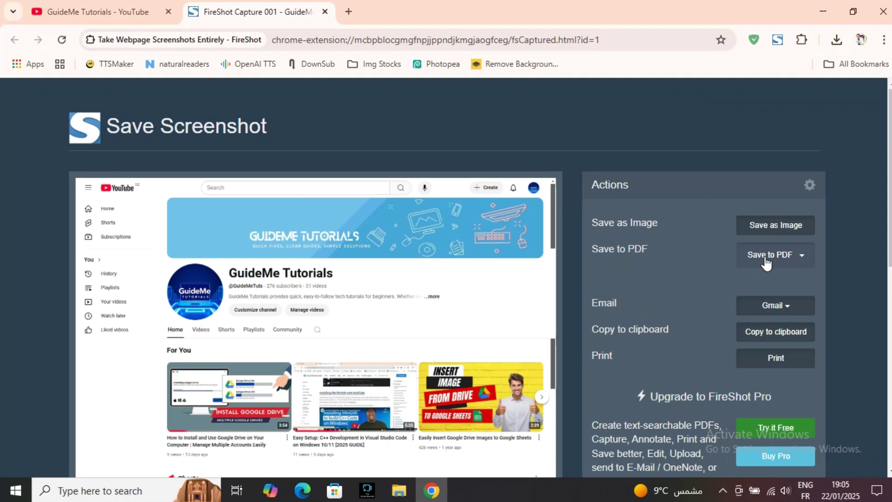
{"action": "left_click_drag", "start_coordinate": [889, 190], "coordinate": [887, 140]}
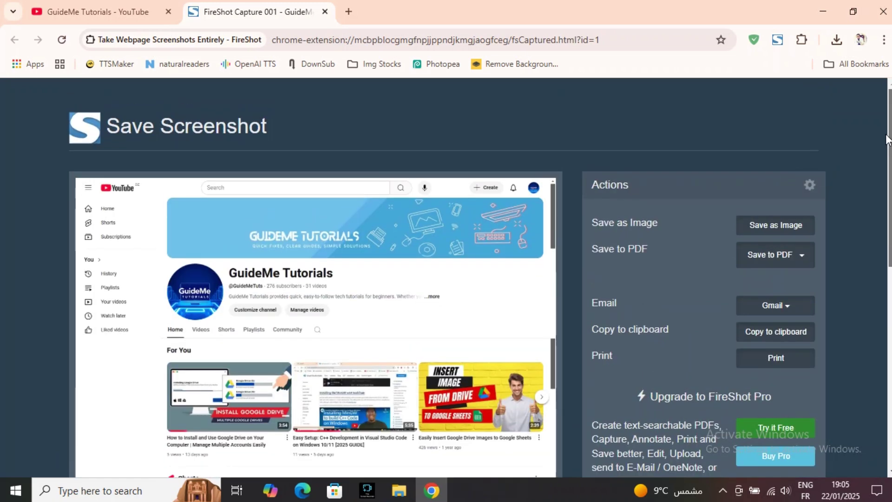
Save the capture as a PDF in the FireShot folder under Downloads, allowing the extension to manage downloads
{"action": "left_click", "coordinate": [782, 256]}
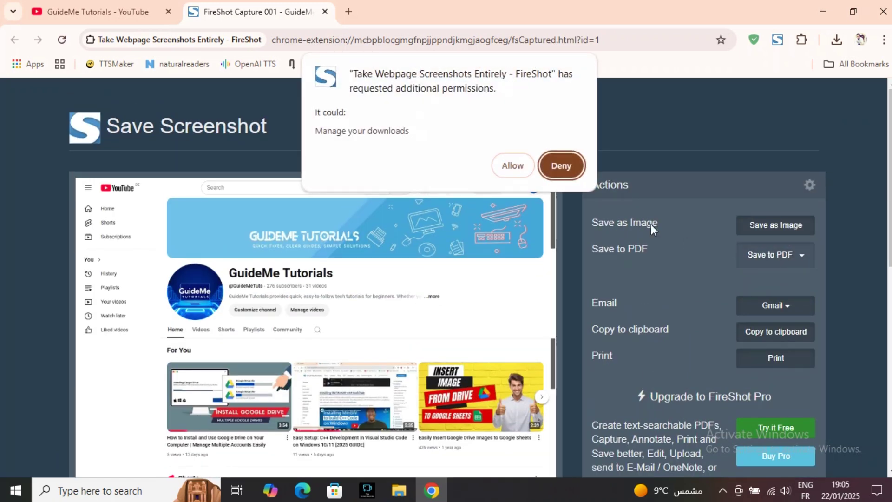
{"action": "left_click", "coordinate": [515, 166]}
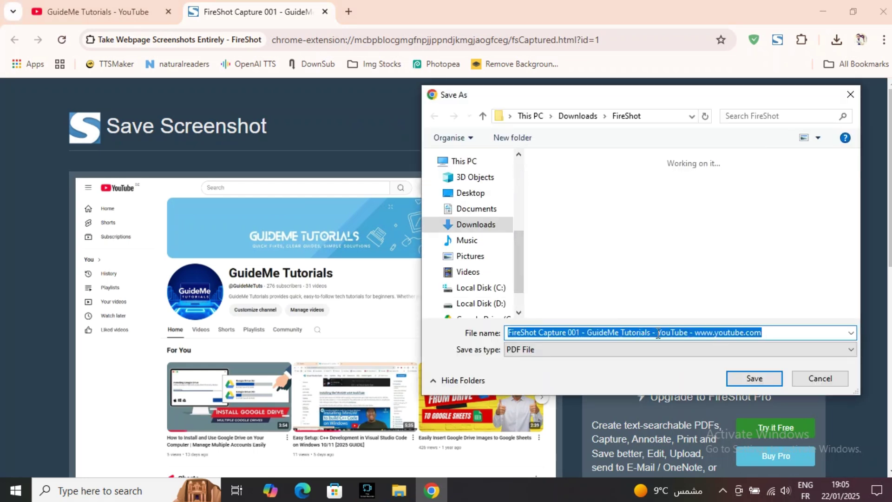
{"action": "left_click", "coordinate": [764, 378]}
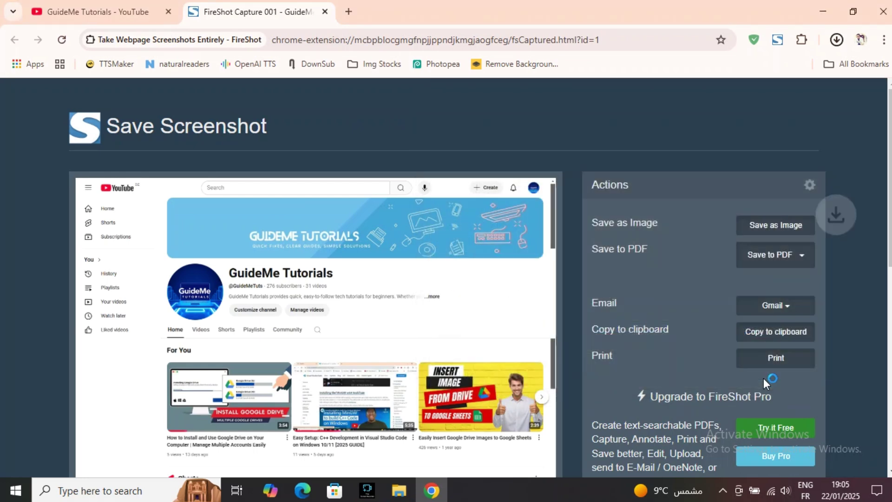
Open the downloaded FireShot Capture 001 PDF and examine the captured channel page from its banner down through the Videos section
{"action": "mouse_move", "coordinate": [797, 81]}
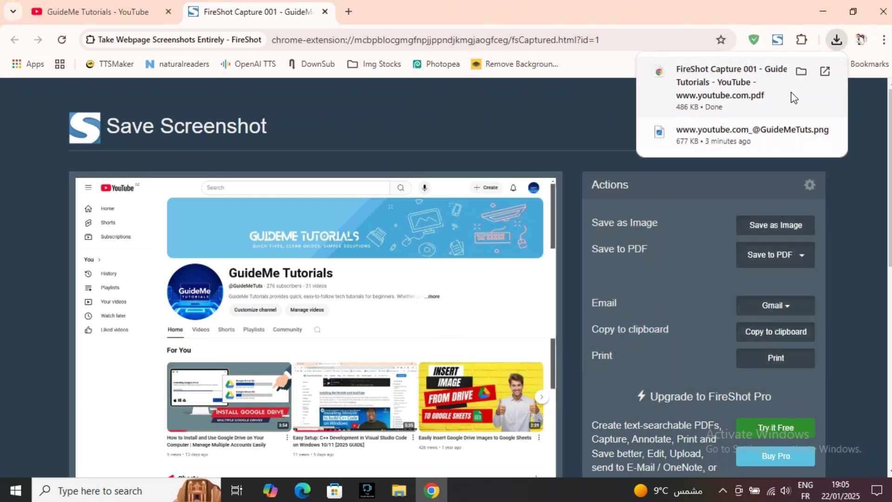
{"action": "left_click", "coordinate": [742, 81]}
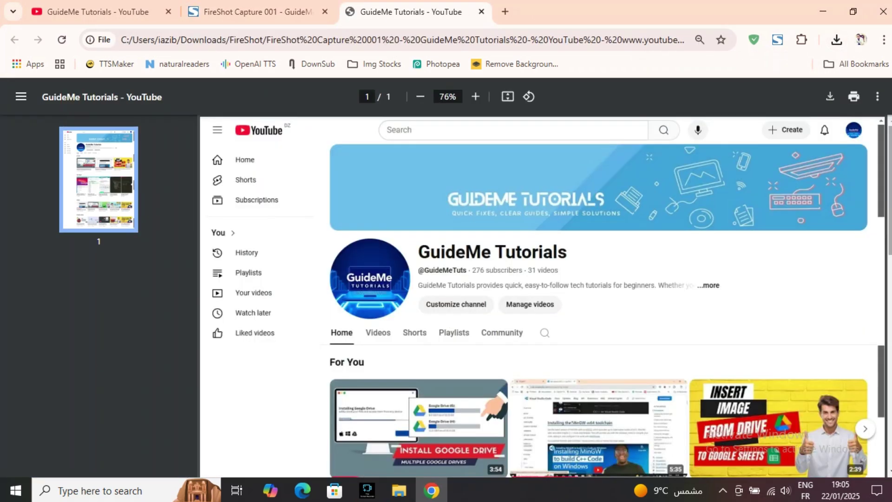
{"action": "key", "text": "ctrl+minus"}
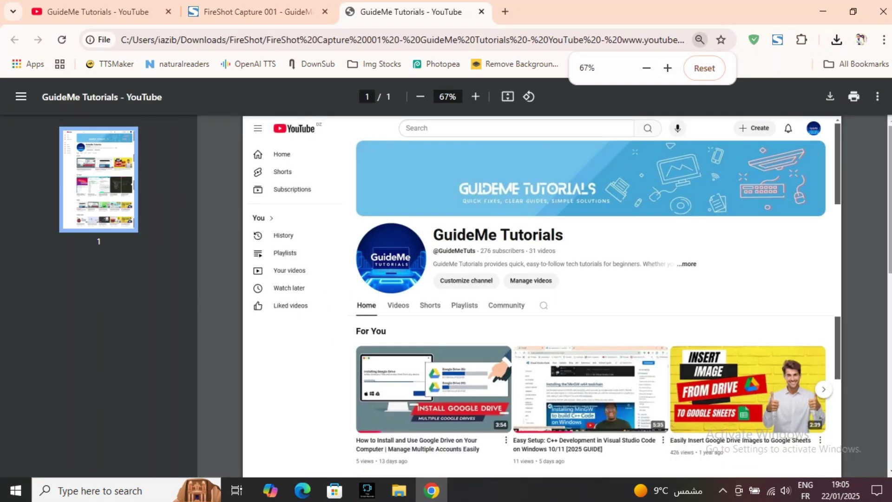
{"action": "scroll", "coordinate": [423, 246], "scroll_direction": "down", "scroll_amount": 7}
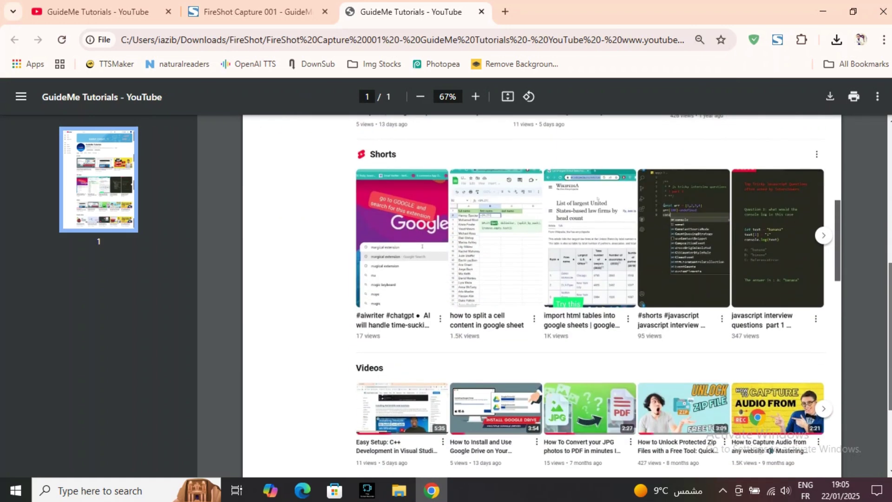
{"action": "scroll", "coordinate": [883, 197], "scroll_direction": "down", "scroll_amount": 2}
{"action": "scroll", "coordinate": [883, 197], "scroll_direction": "up", "scroll_amount": 10}
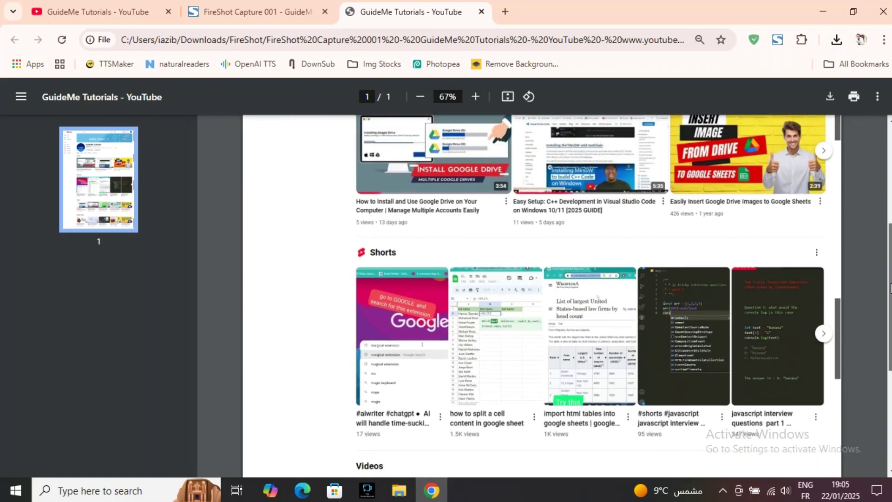
{"action": "scroll", "coordinate": [882, 197], "scroll_direction": "up", "scroll_amount": 1}
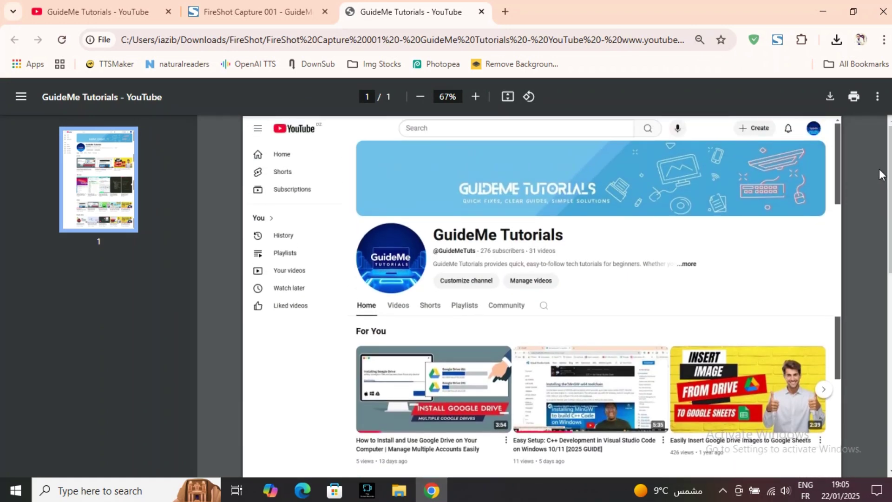